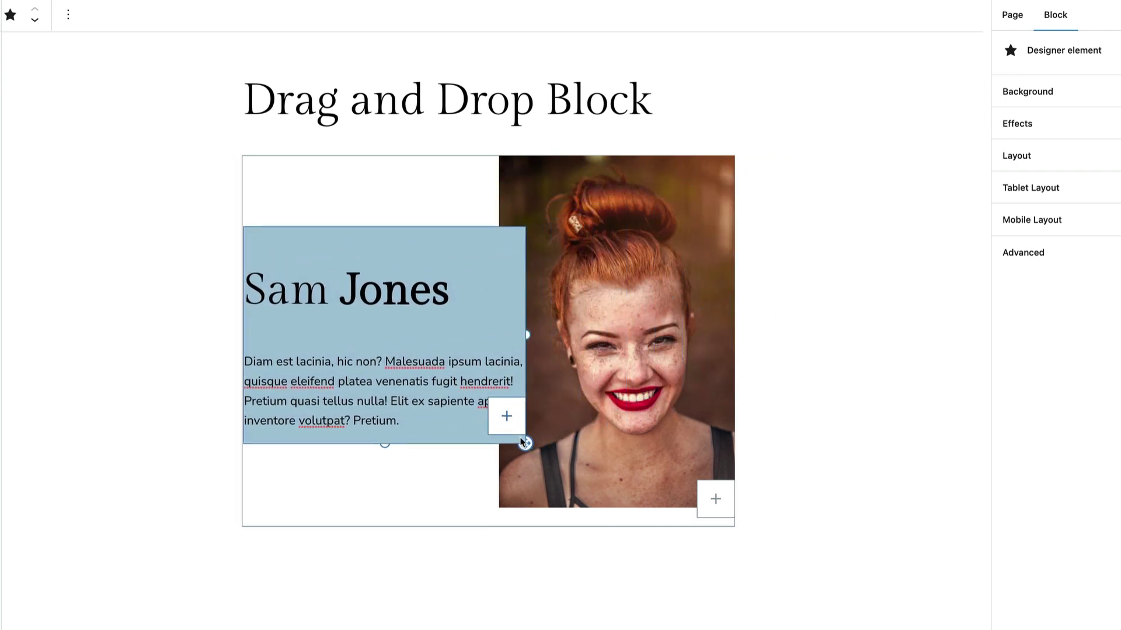
Widen the blue name text box to the right so it extends further across the photo
left_click_drag(528, 338, 551, 337)
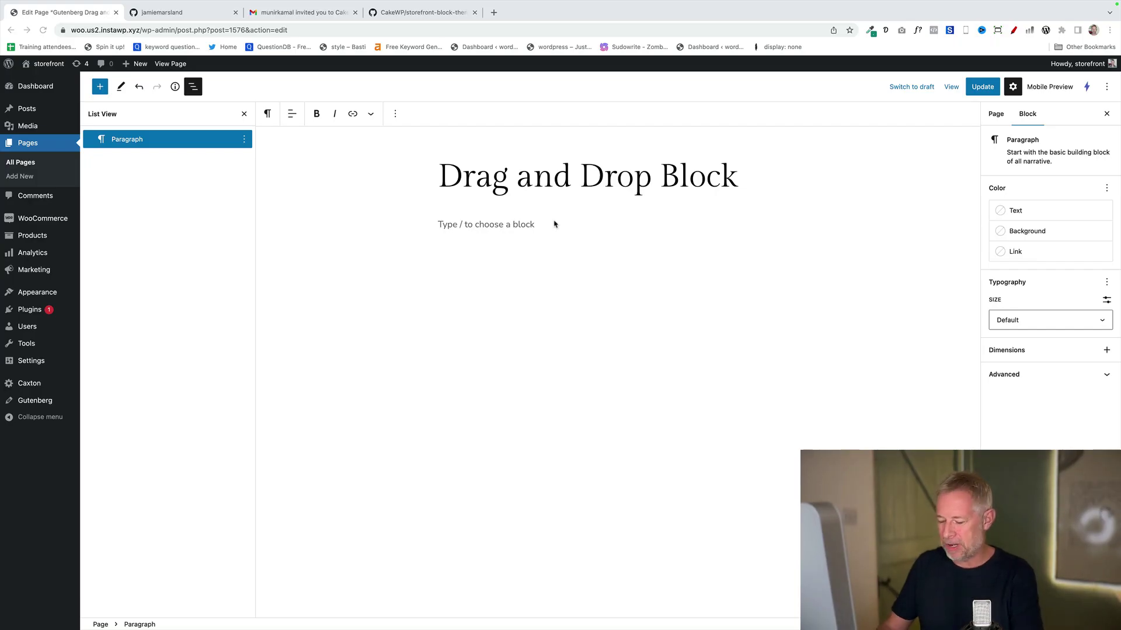
Insert a Designer Canvas block in the empty paragraph via /designer, starting from scratch
left_click(555, 224)
type("/e")
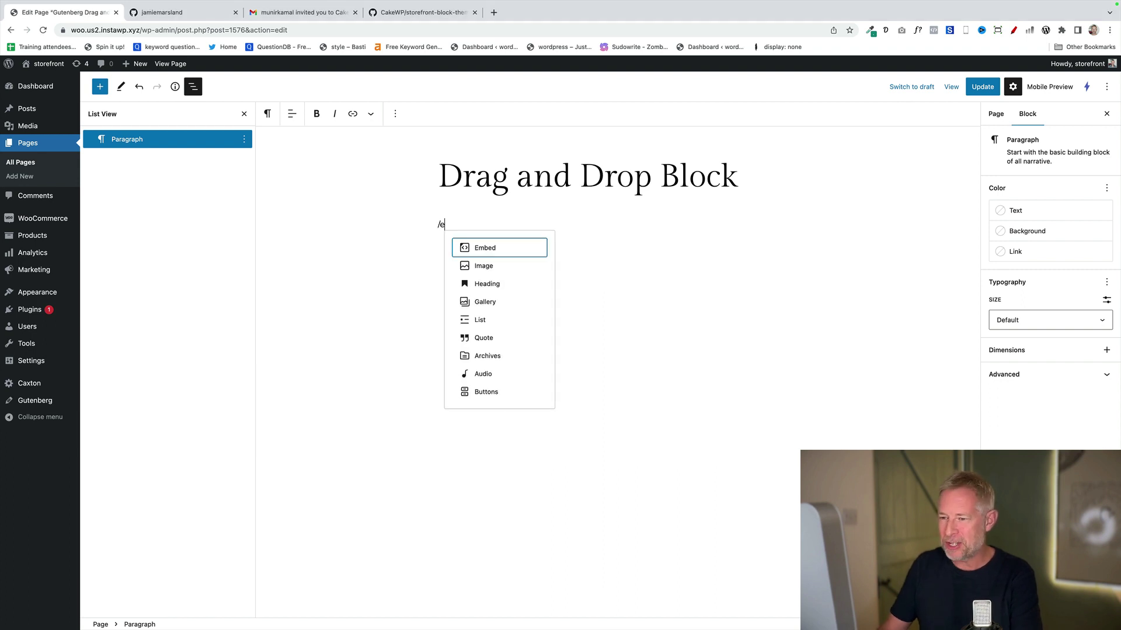
key("BackSpace")
type("desi")
key("Return")
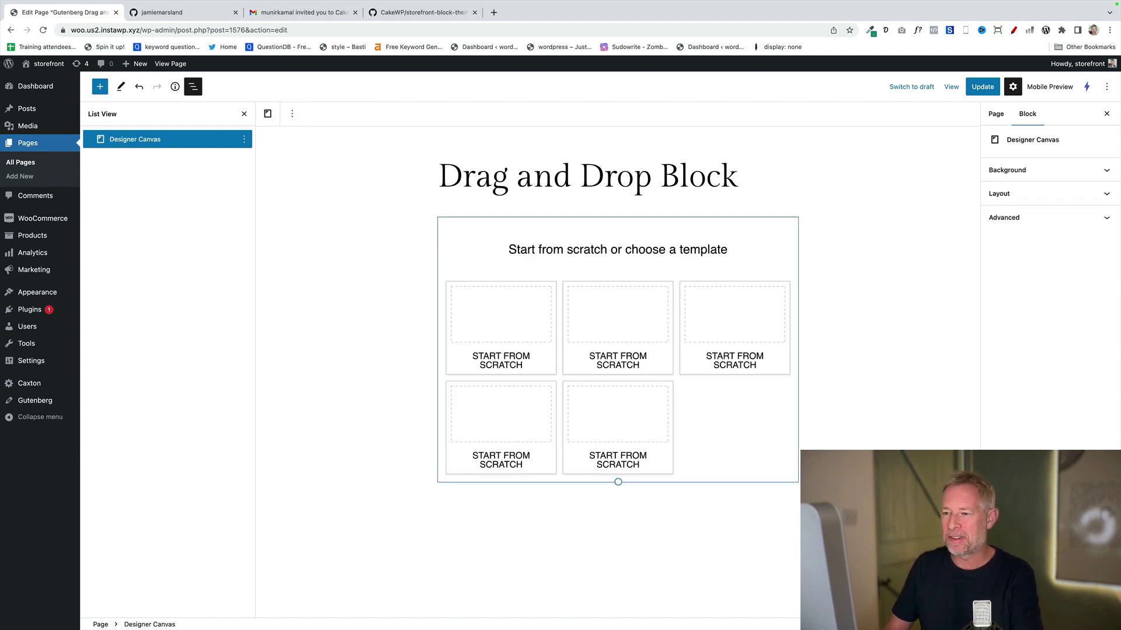
left_click(532, 311)
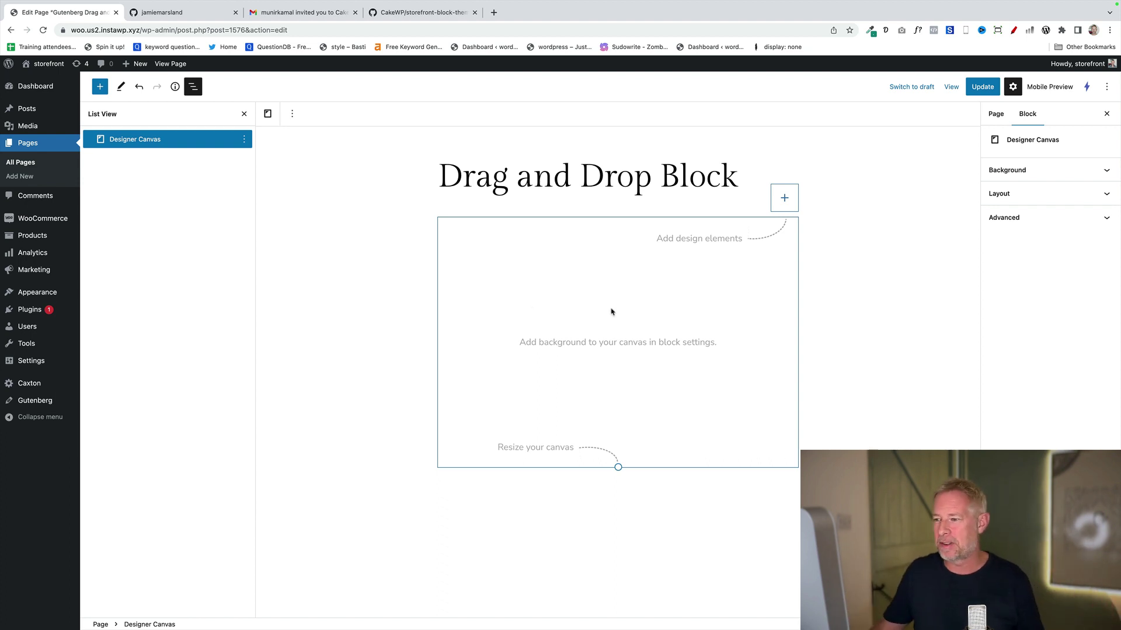
Add a designer element with two pasted lorem ipsum paragraphs and nudge it into the canvas
left_click(786, 196)
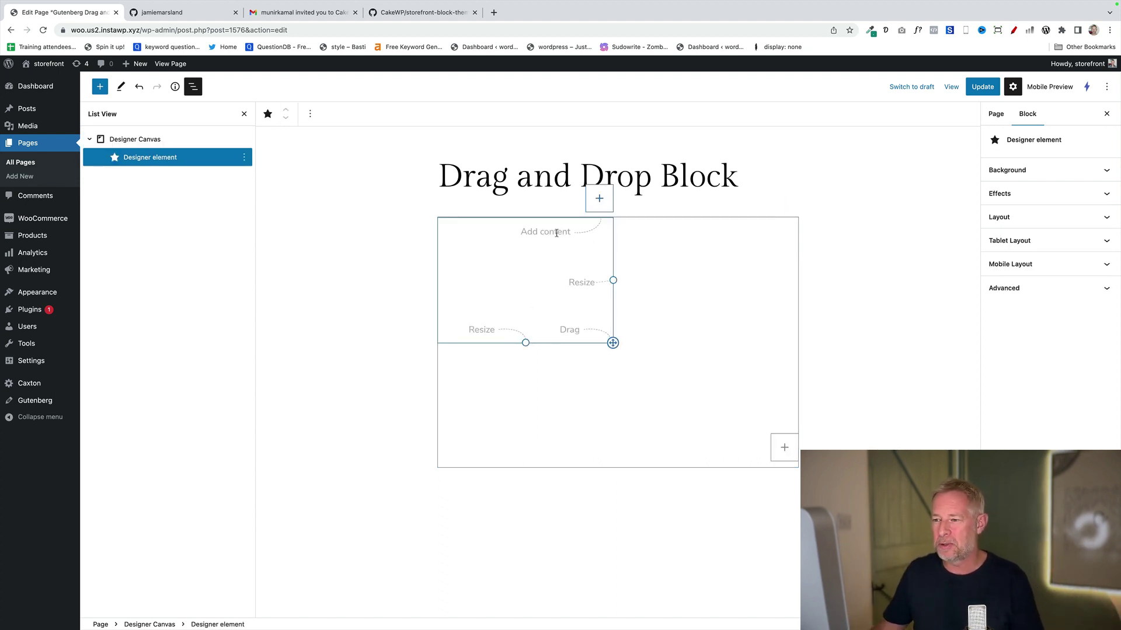
left_click(598, 199)
left_click(547, 287)
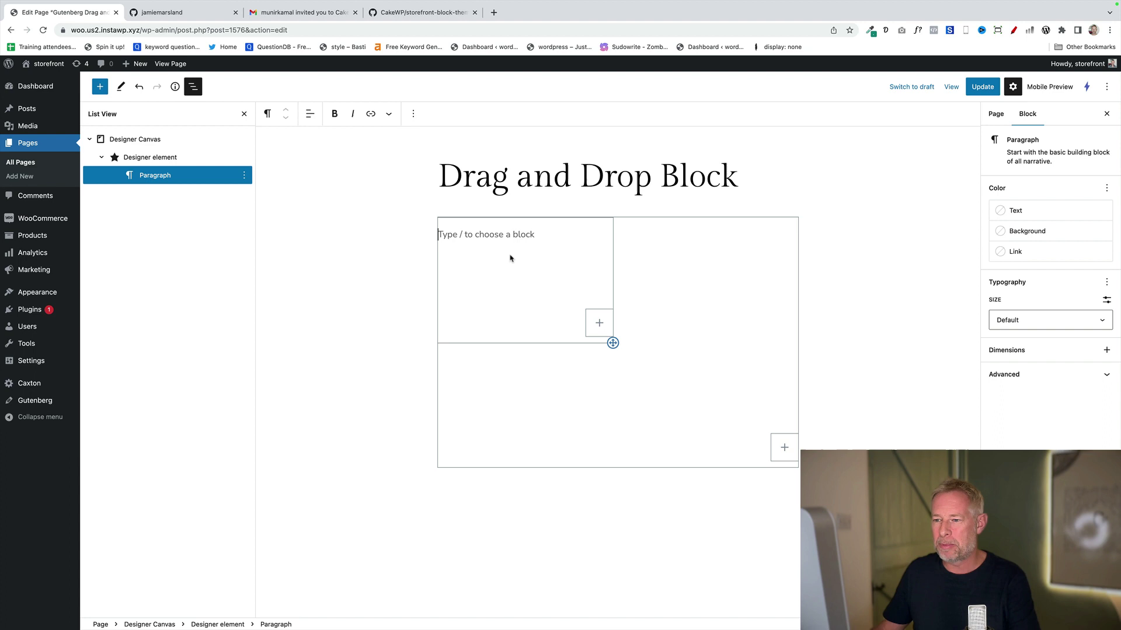
type("Diam est lacinia, hic non? Malesuada ipsum lacinia, quisque eleifend platea venenatis fugit hendrerit! Pretium quasi tellus nulla! Elit ex sapiente aptent, inventore volutpat? Pretium.")
key("Return")
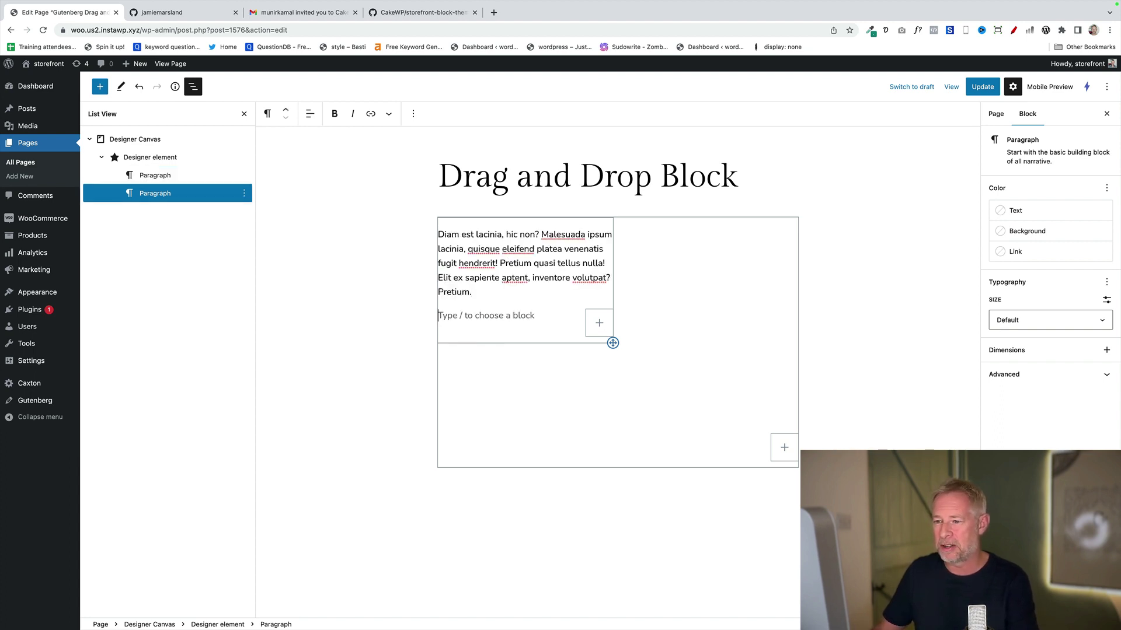
type("Diam est lacinia, hic non? Malesuada ipsum lacinia, quisque eleifend platea venenatis fugit hendrerit! Pretium quasi tellus nulla! Elit ex sapiente aptent, inventore volutpat? Pretium.")
left_click_drag(612, 389, 631, 418)
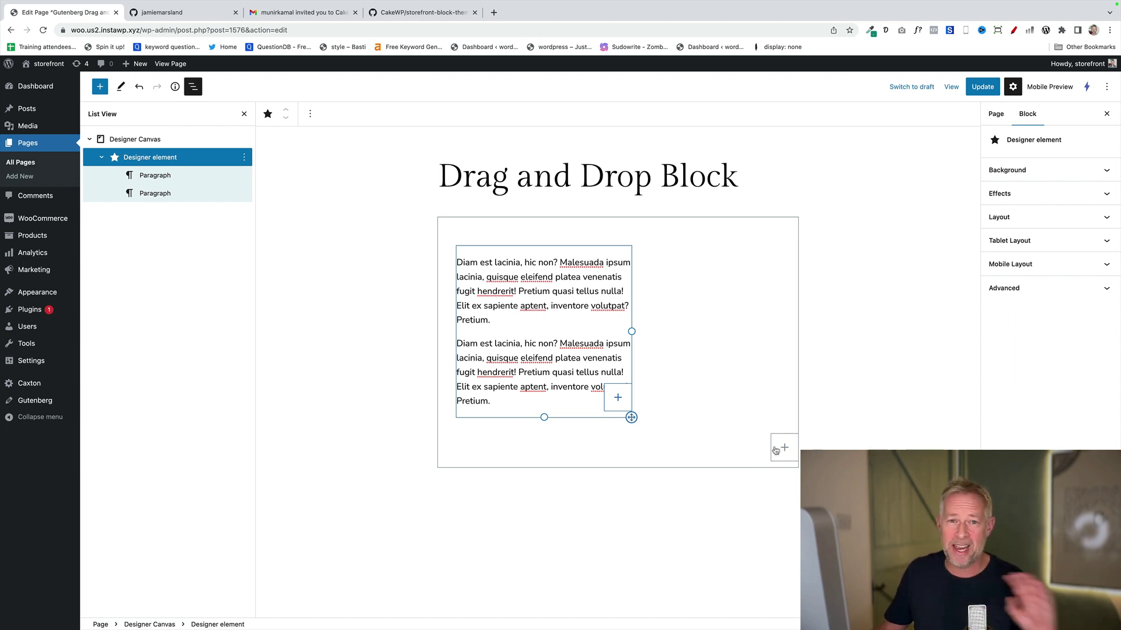
Add a second element with the smiling woman photo, resize it to 226×338, and place it beside the text
left_click(776, 450)
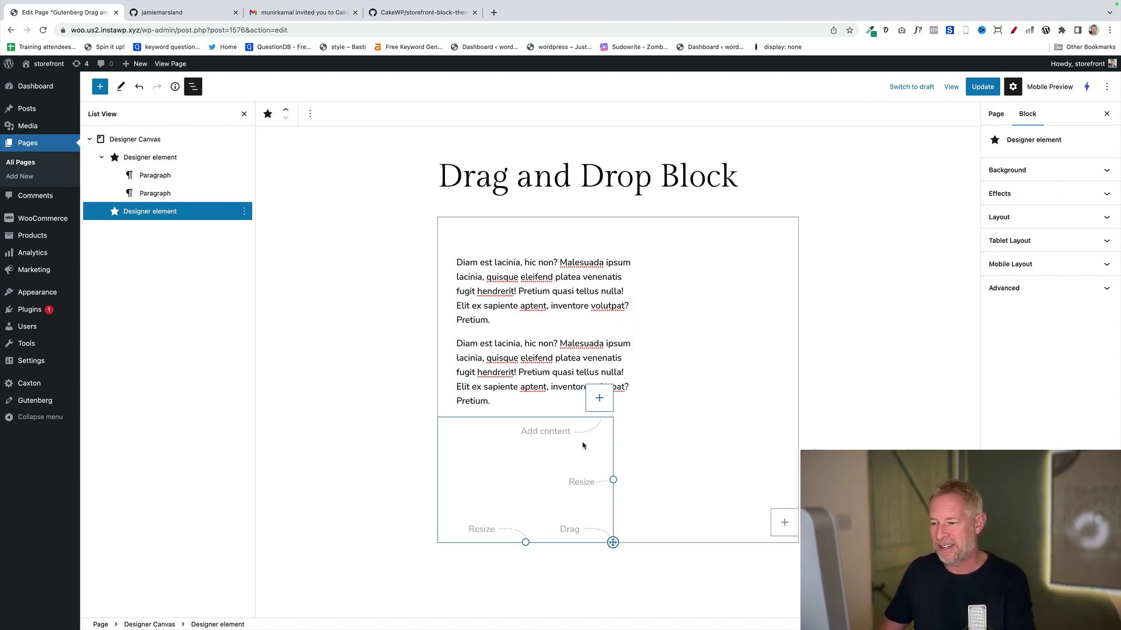
left_click(595, 404)
left_click(652, 536)
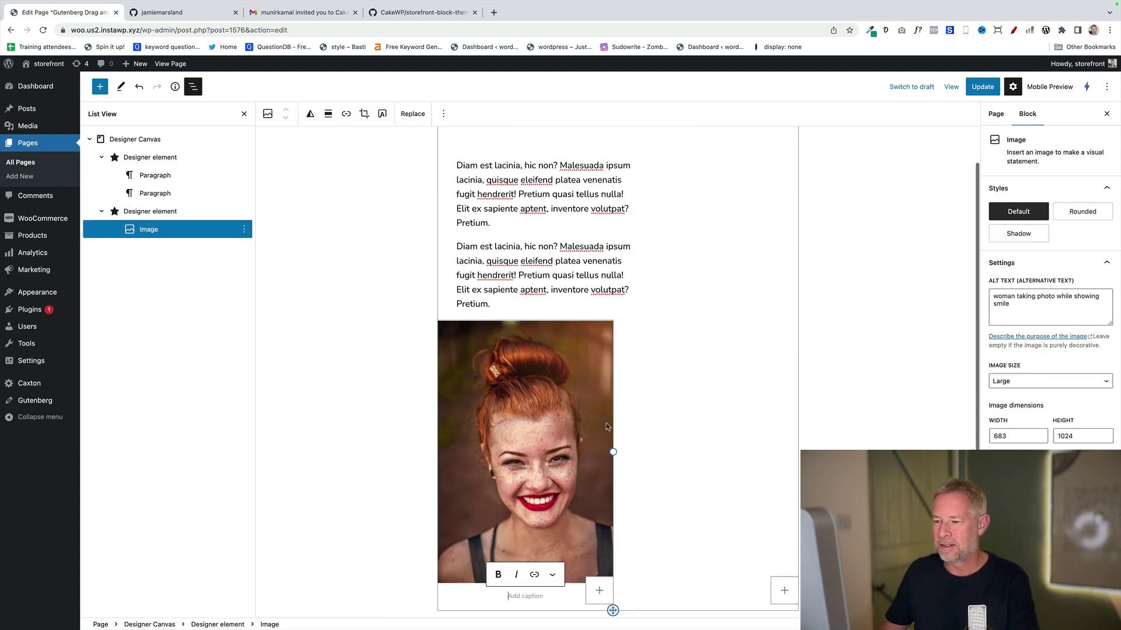
left_click_drag(611, 450, 551, 446)
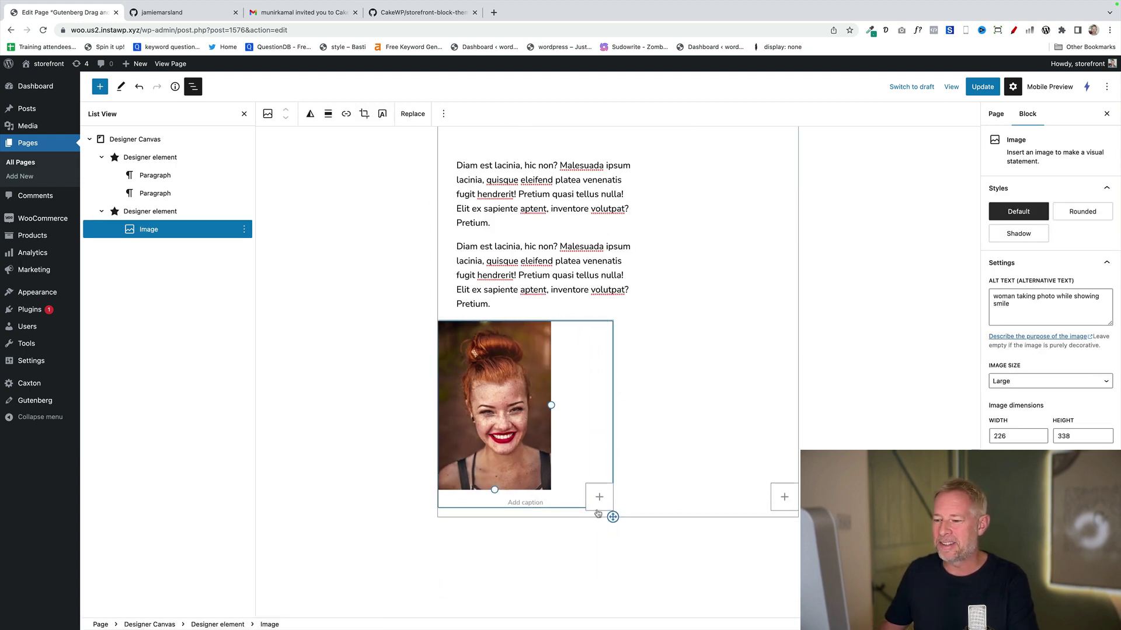
left_click_drag(613, 512, 829, 349)
Give the canvas a teal background and raise the text element's z-index above the photo
left_click(548, 351)
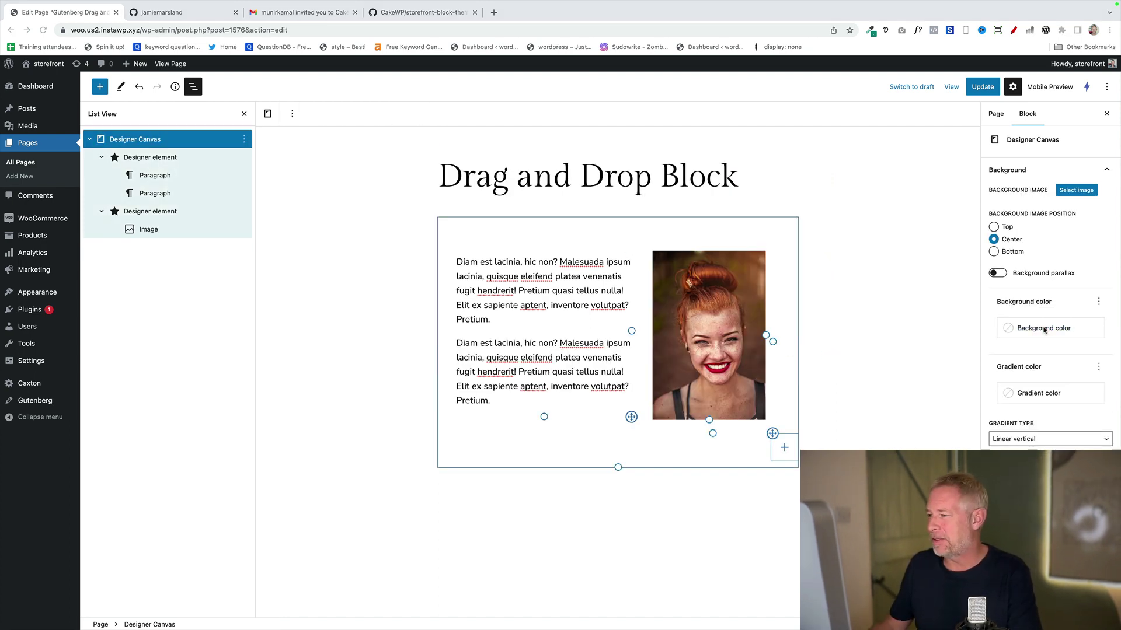
left_click(1044, 330)
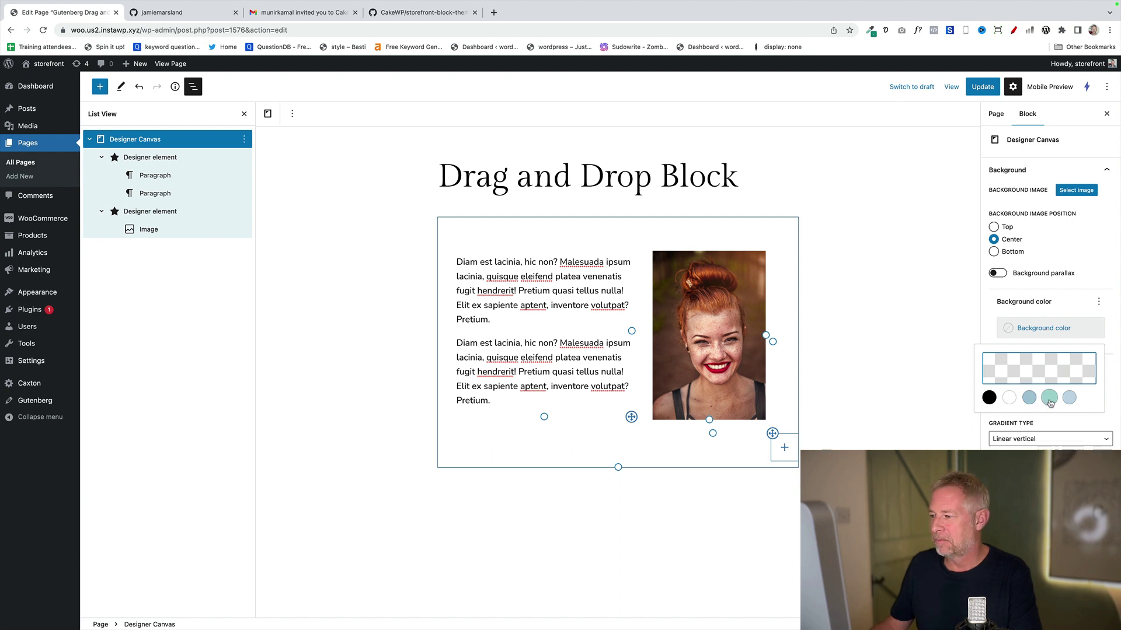
left_click(1048, 398)
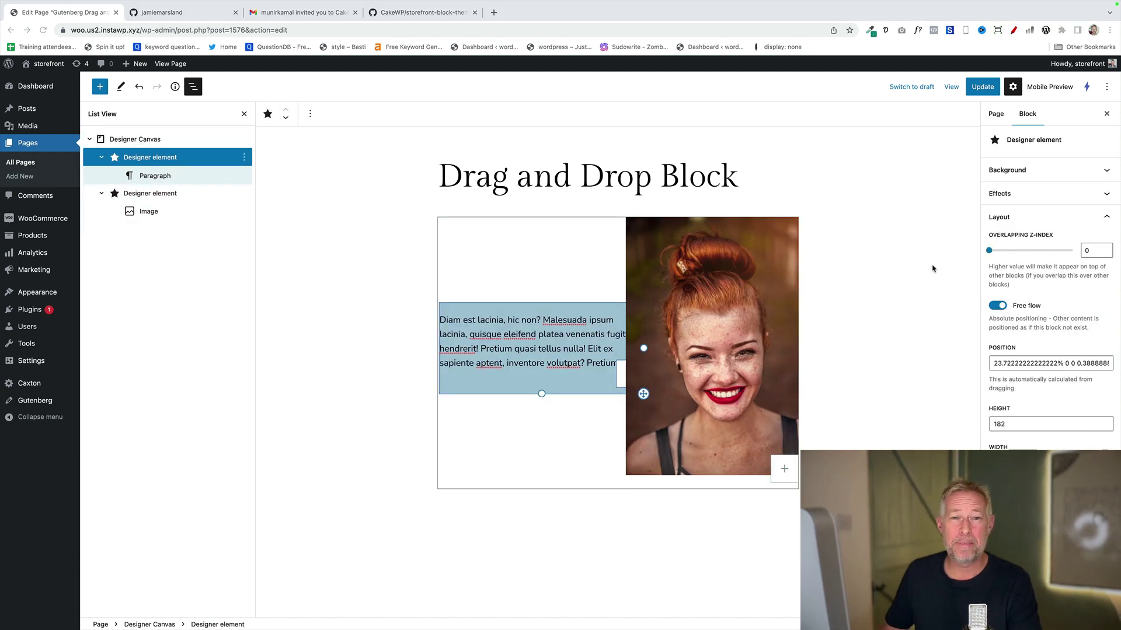
left_click_drag(989, 250, 1024, 251)
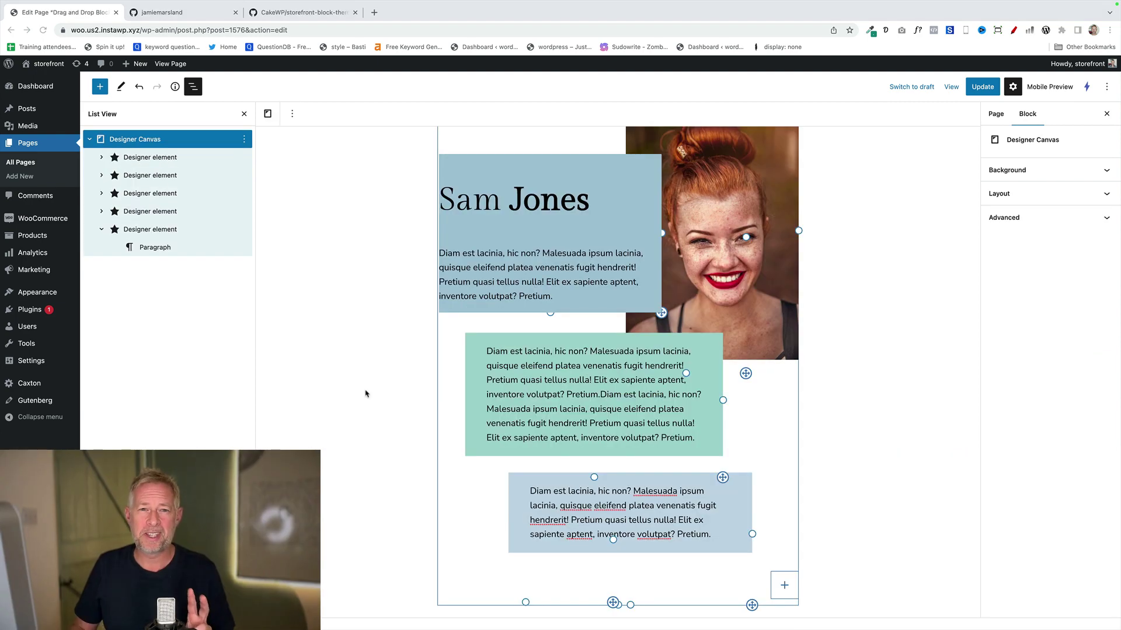
Review the canvas Background and Canvas Layout options, then select the blue name text element
left_click(143, 140)
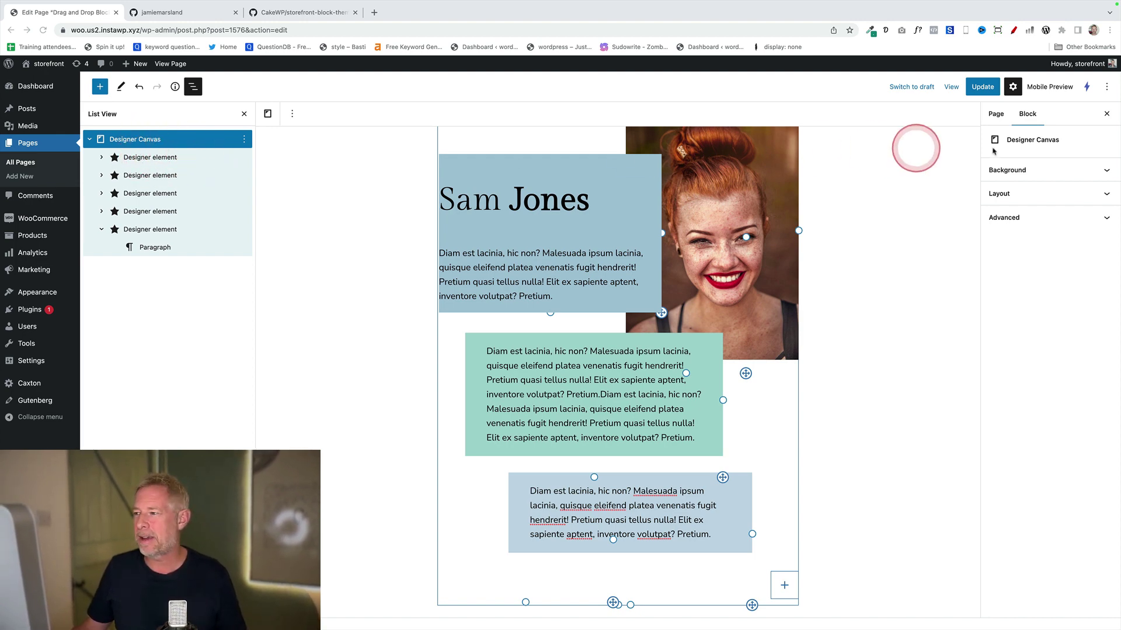
left_click(1029, 170)
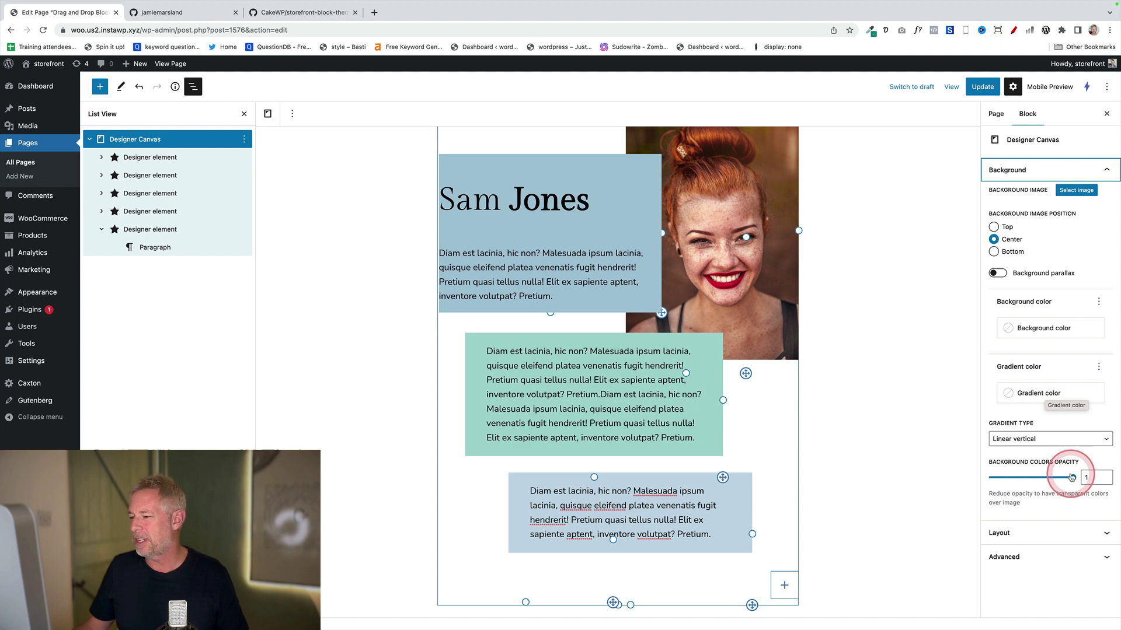
left_click(1051, 533)
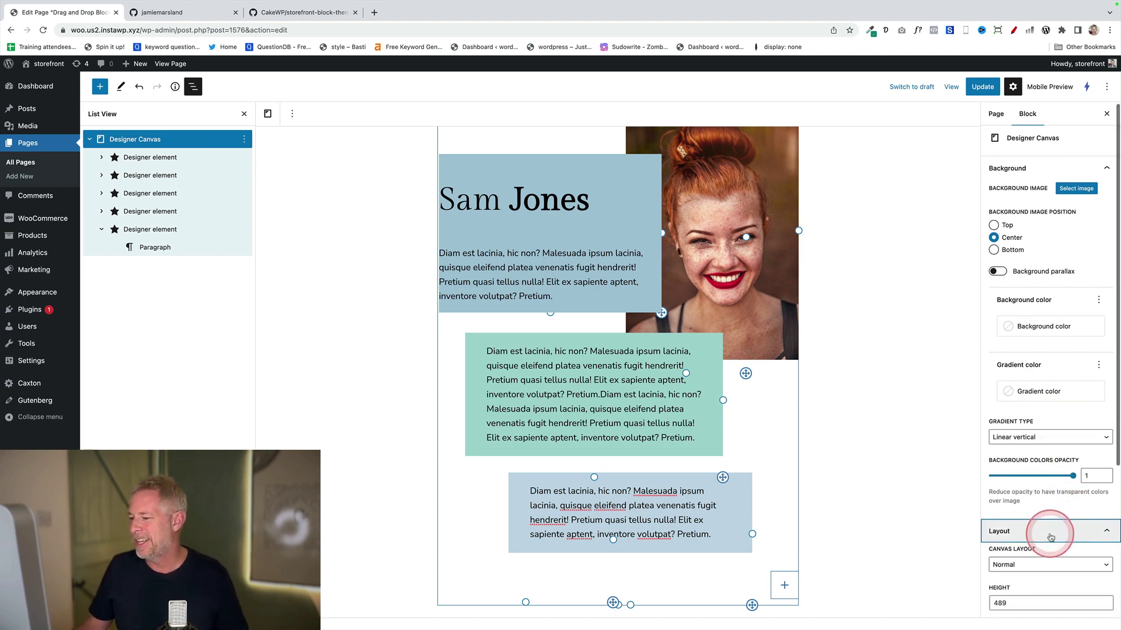
left_click(1046, 351)
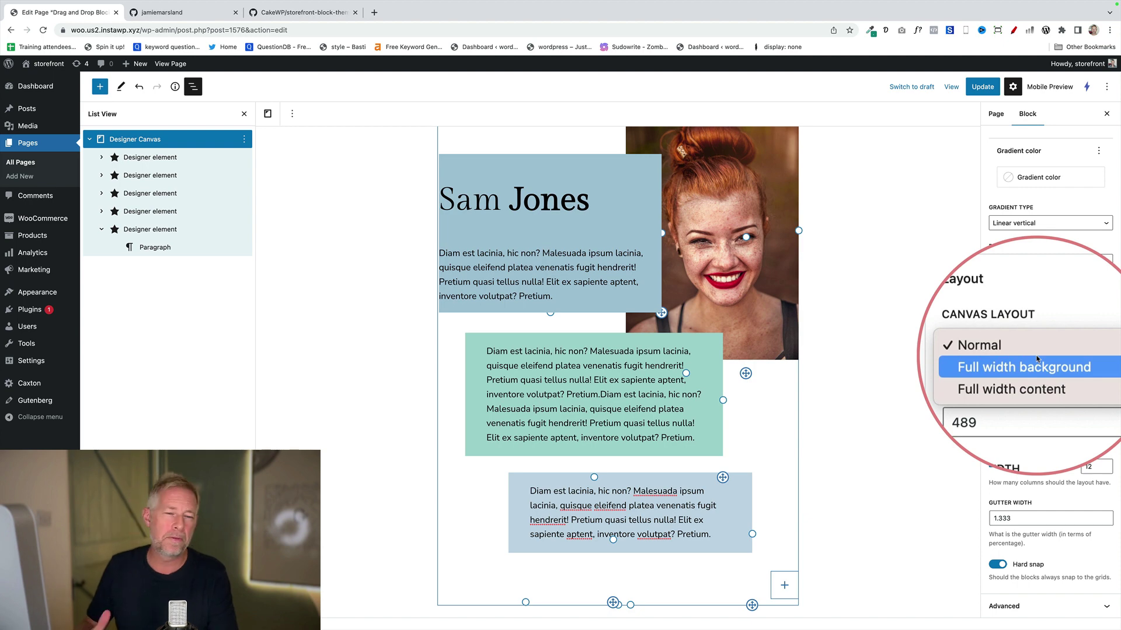
left_click(360, 213)
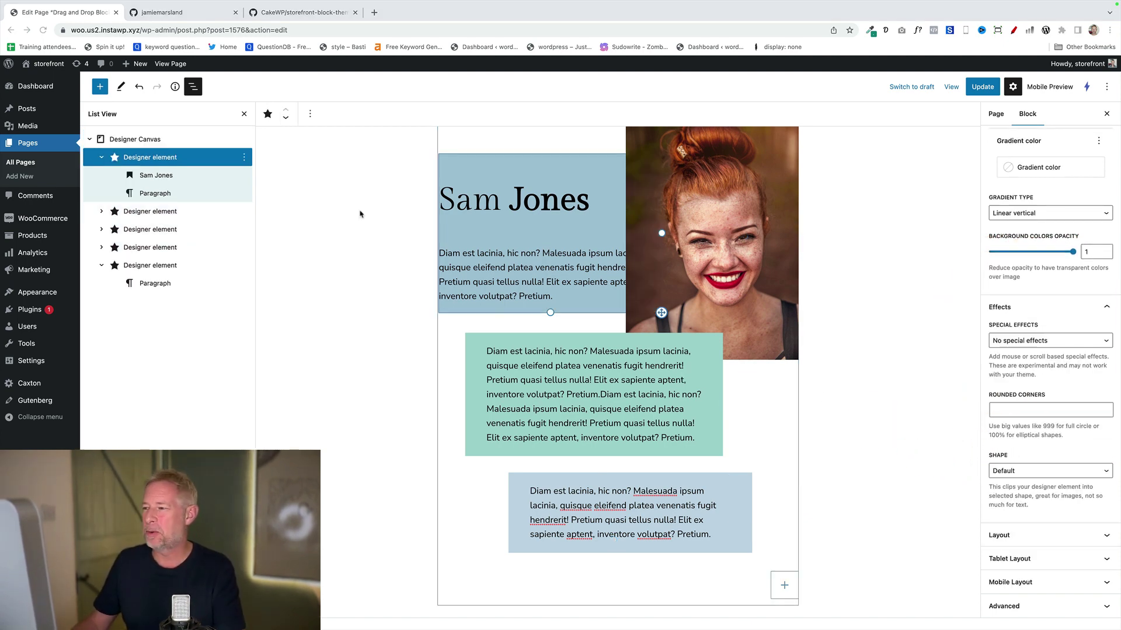
Check the name element's Special effects choices, leaving them unchanged, and collapse Effects
left_click(207, 157)
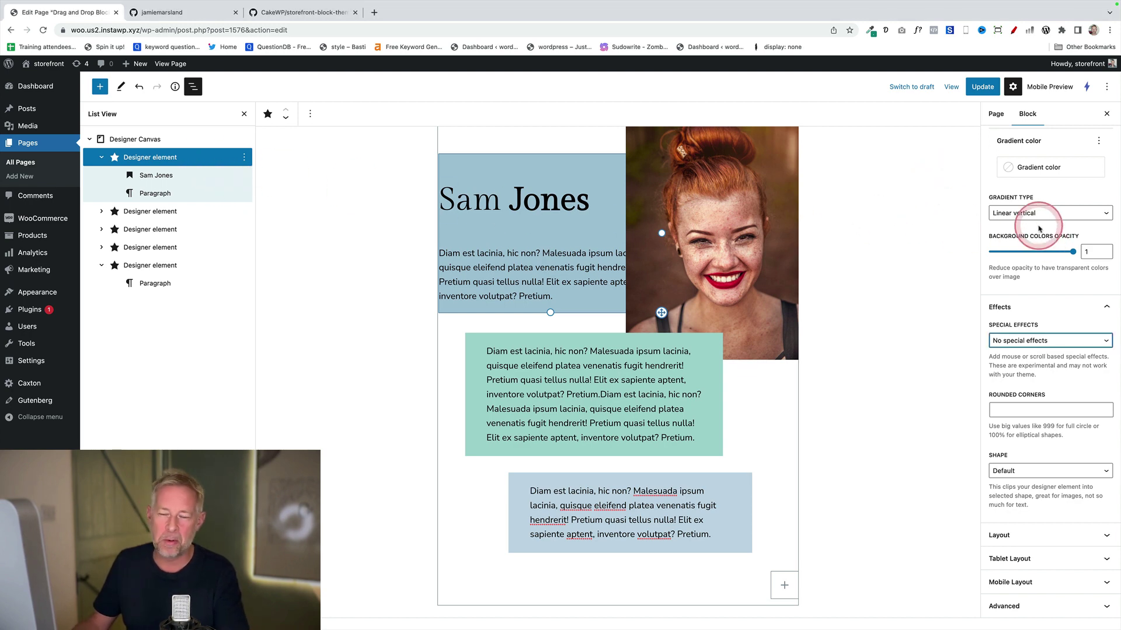
scroll(1039, 233, "up", 3)
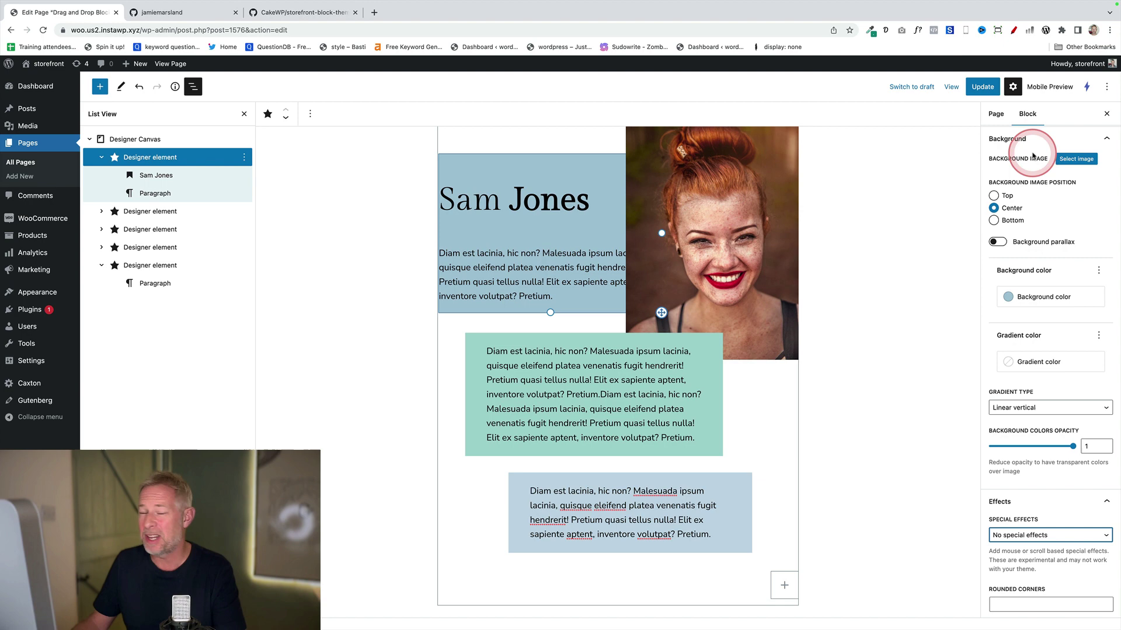
scroll(1044, 330, "down", 3)
left_click(1044, 338)
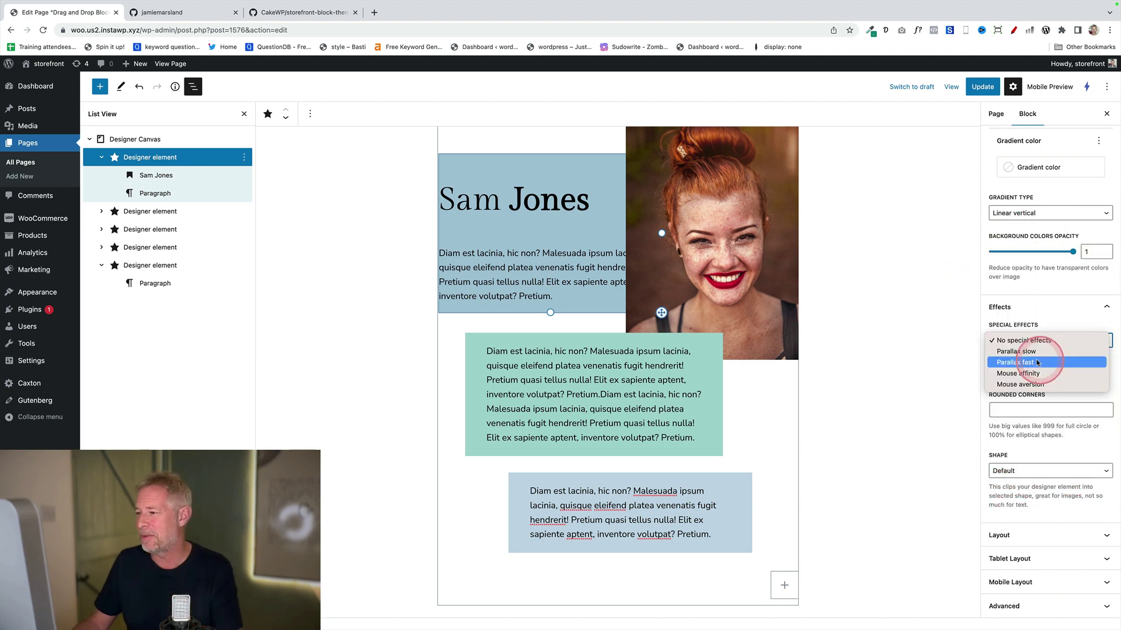
left_click(1033, 306)
left_click(1033, 307)
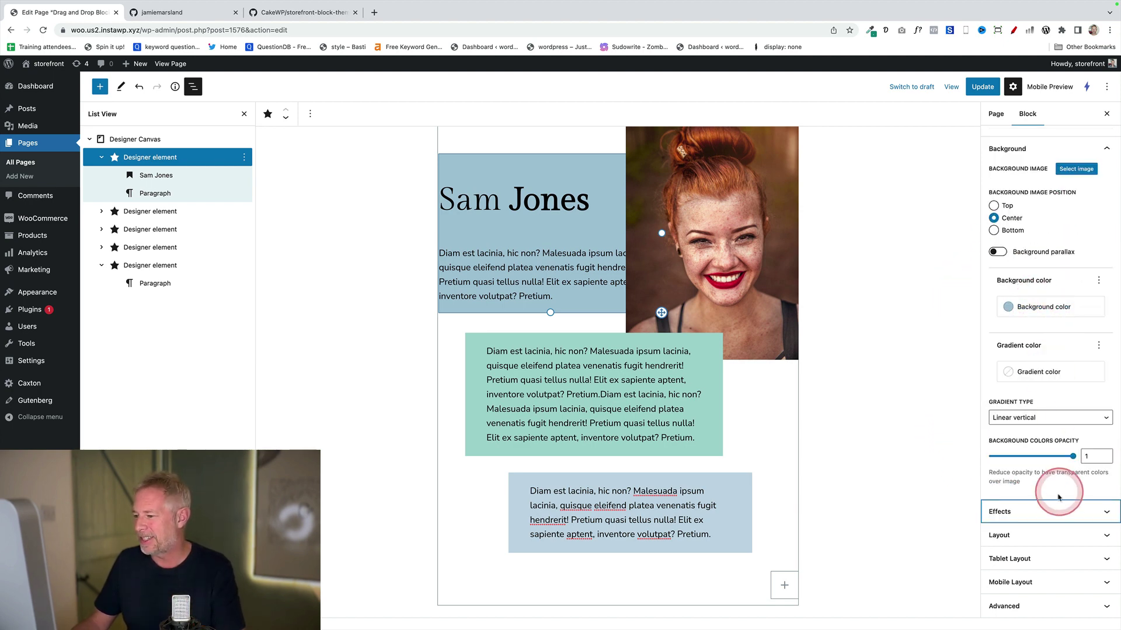
Expand the element's Layout panel to reveal its stacking order and position settings
left_click(1048, 534)
scroll(1048, 528, "down", 5)
left_click(1058, 315)
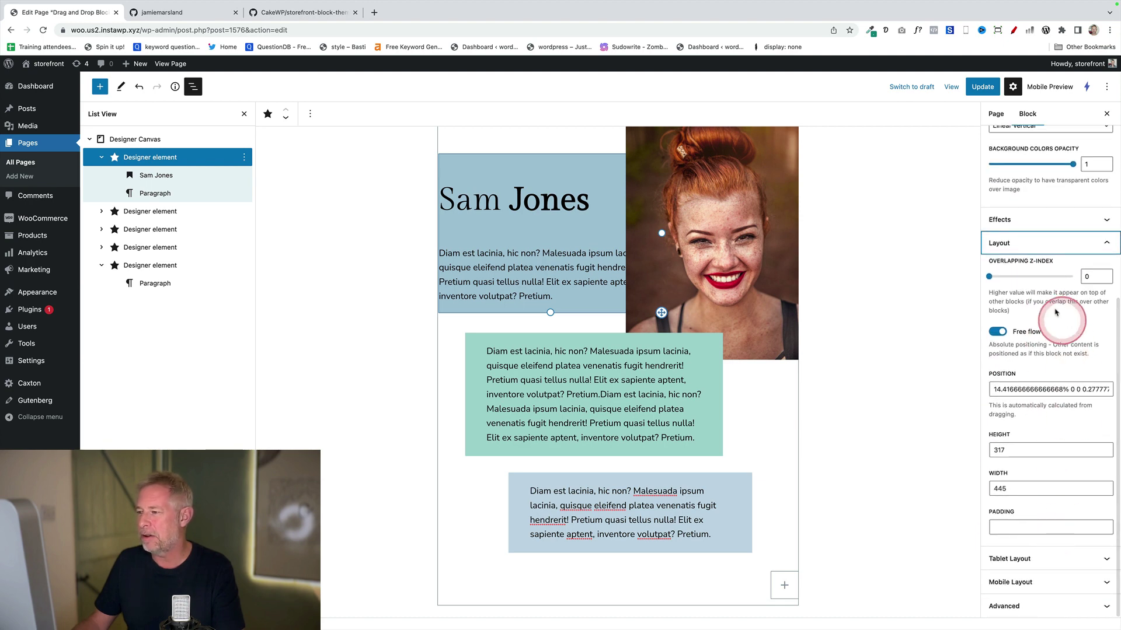
Set the name element's Overlapping Z-index to 25 and expand its Tablet Layout options
left_click_drag(987, 277, 1021, 278)
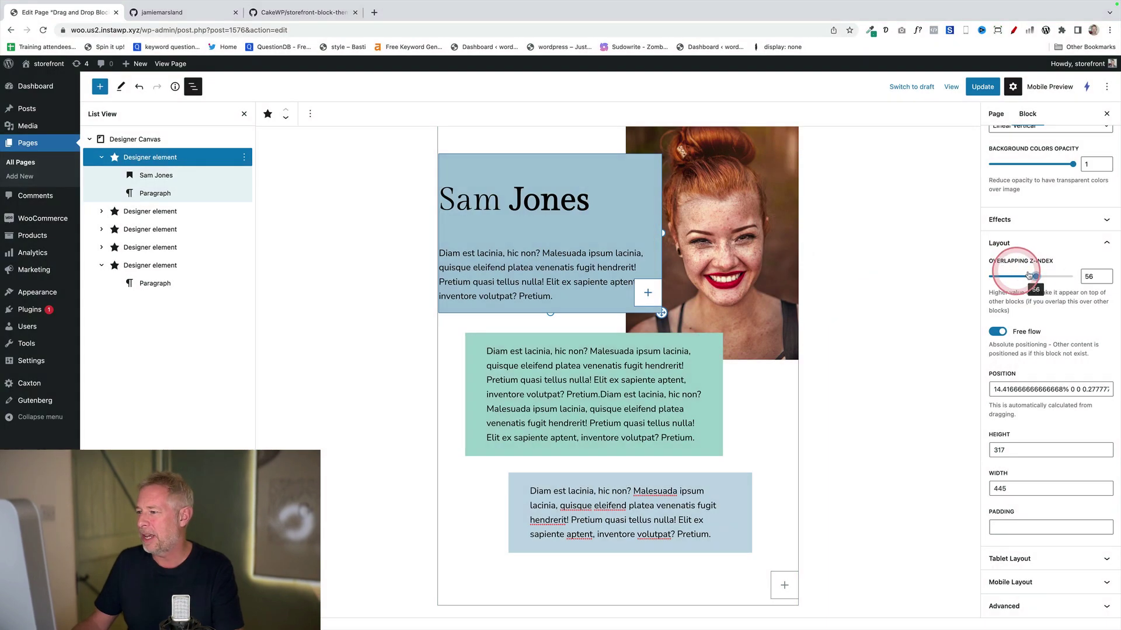
mouse_move(1035, 276)
left_mouse_down()
mouse_move(987, 277)
mouse_move(1048, 278)
left_mouse_up()
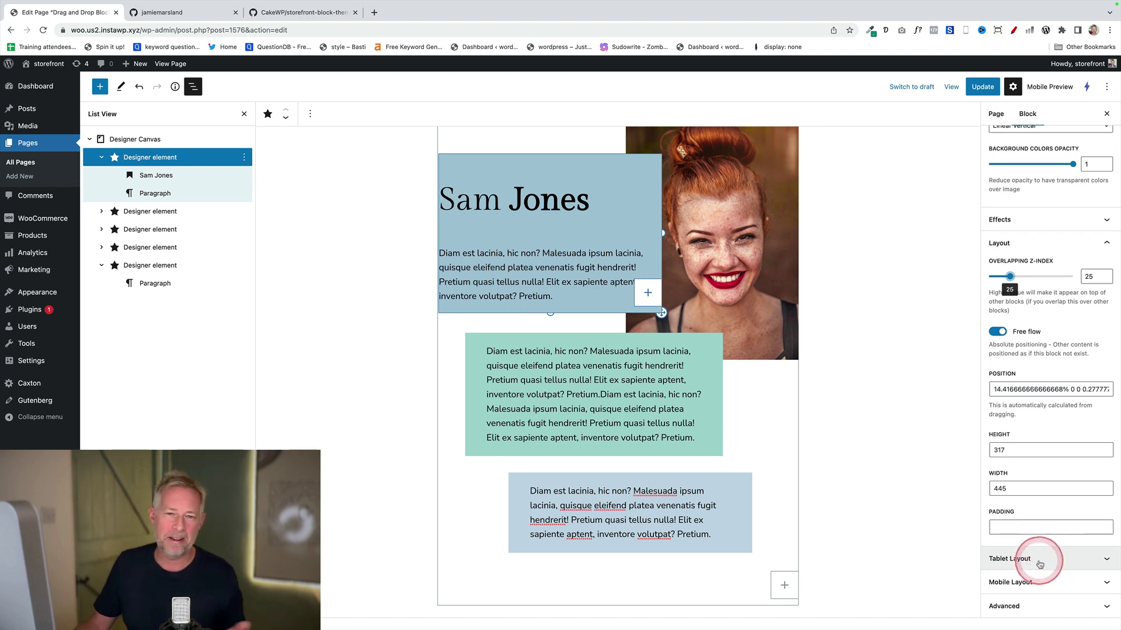
left_click(1040, 561)
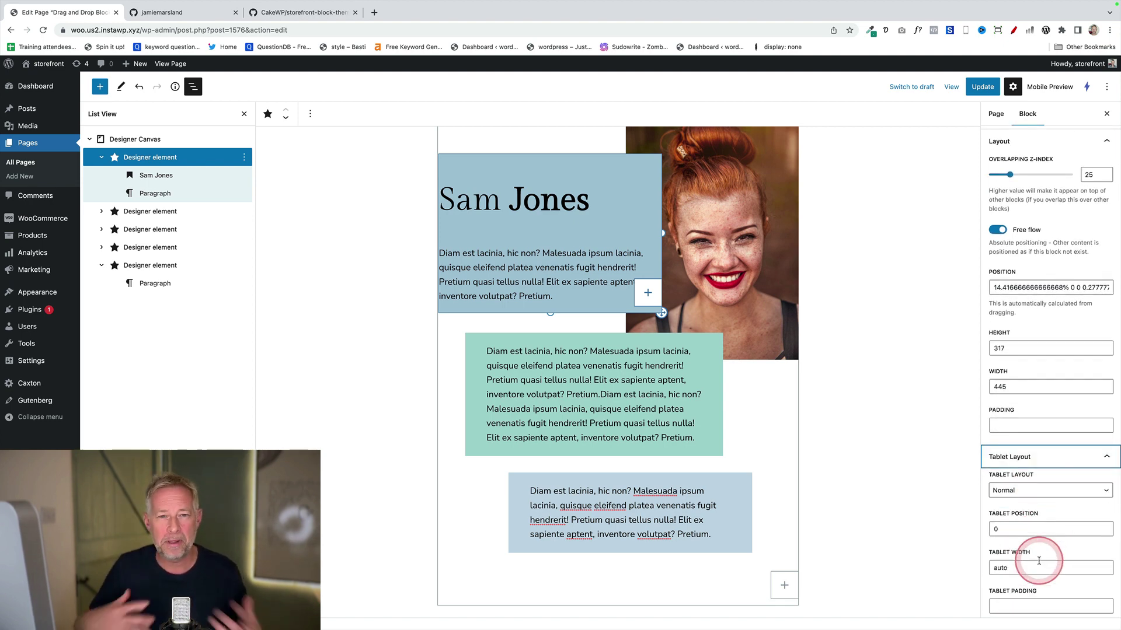